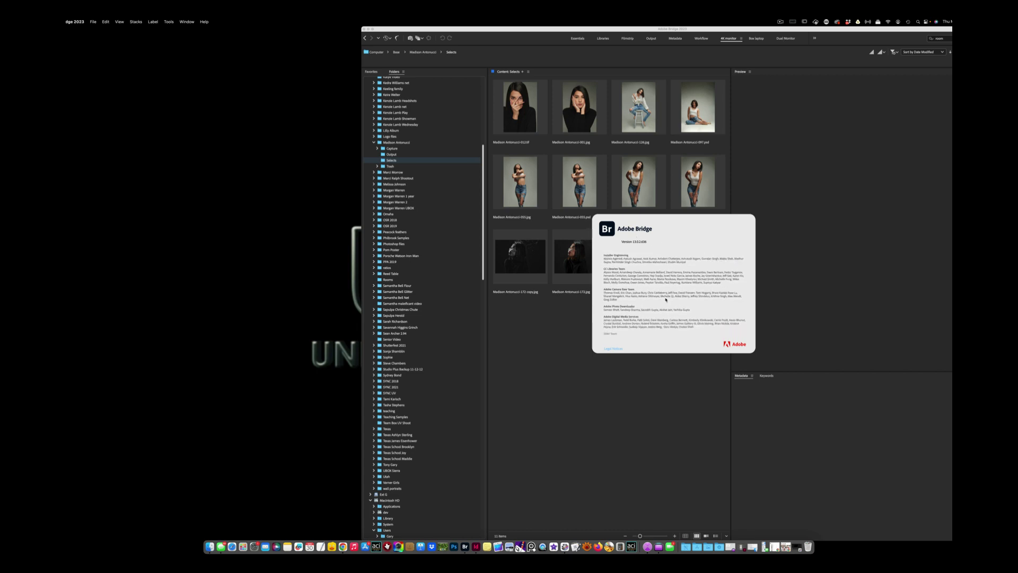
Dismiss the About Adobe Bridge window to reveal the eleven Selects thumbnails.
left_click(657, 302)
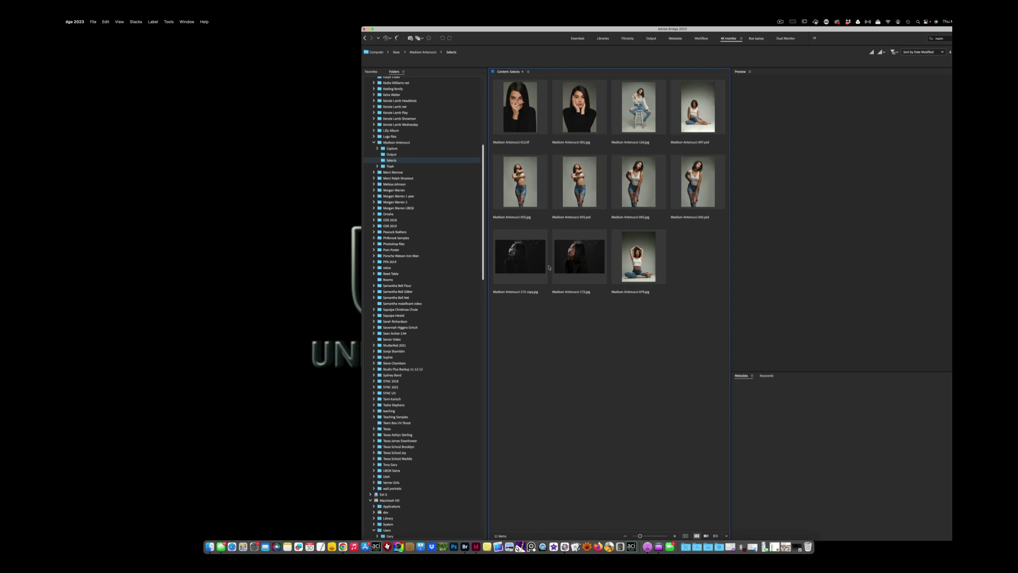
left_click(522, 110)
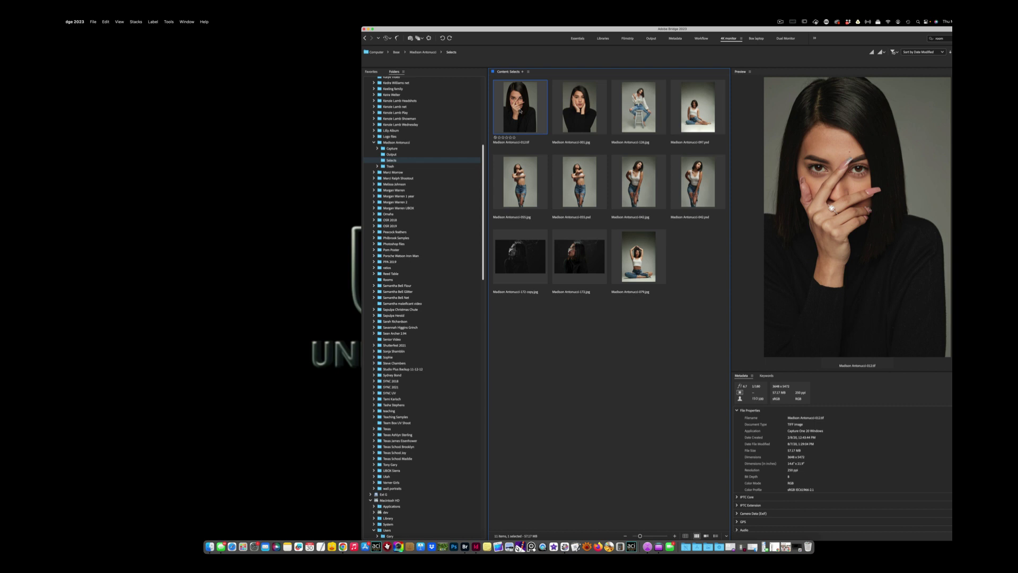
key("super+equal")
key("super+minus")
key("super+equal")
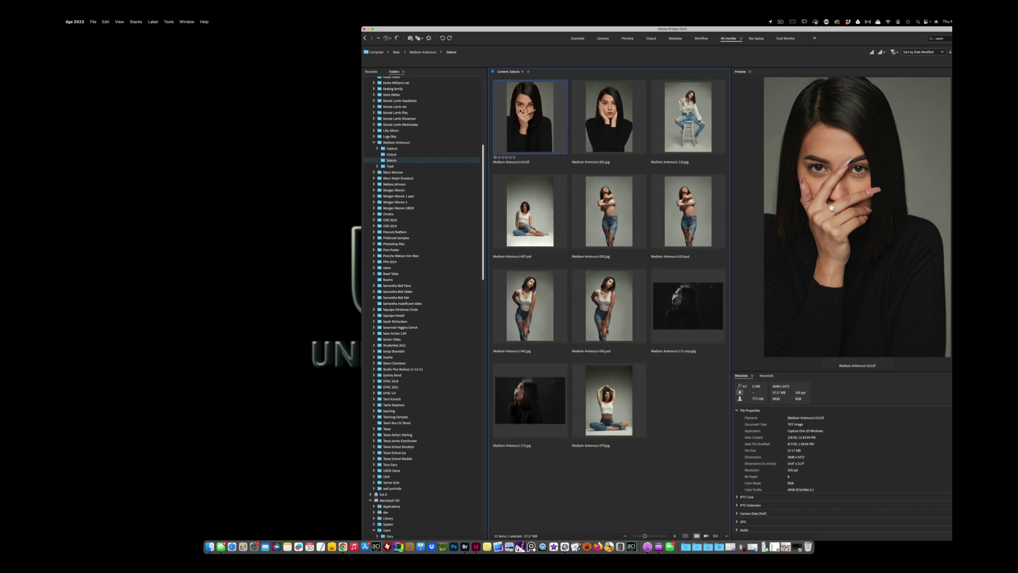
key("super+minus")
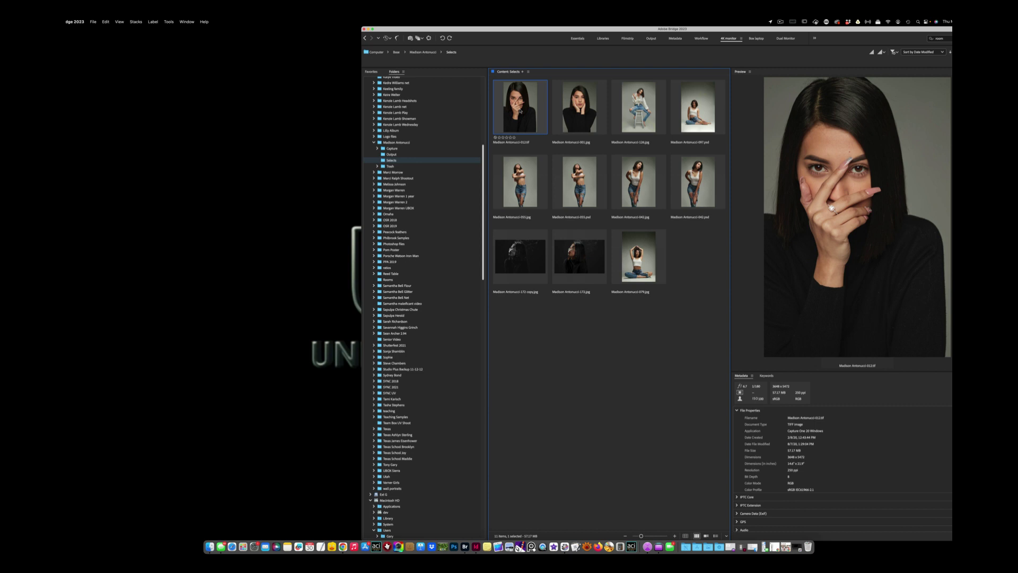
left_click(528, 73)
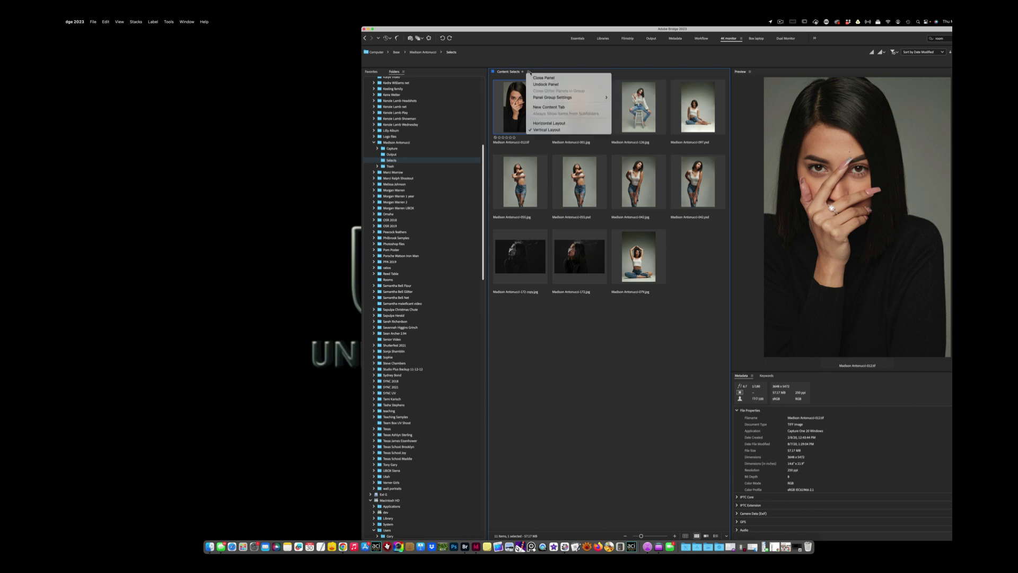
Add two new content tabs beside the Selects tab.
left_click(561, 108)
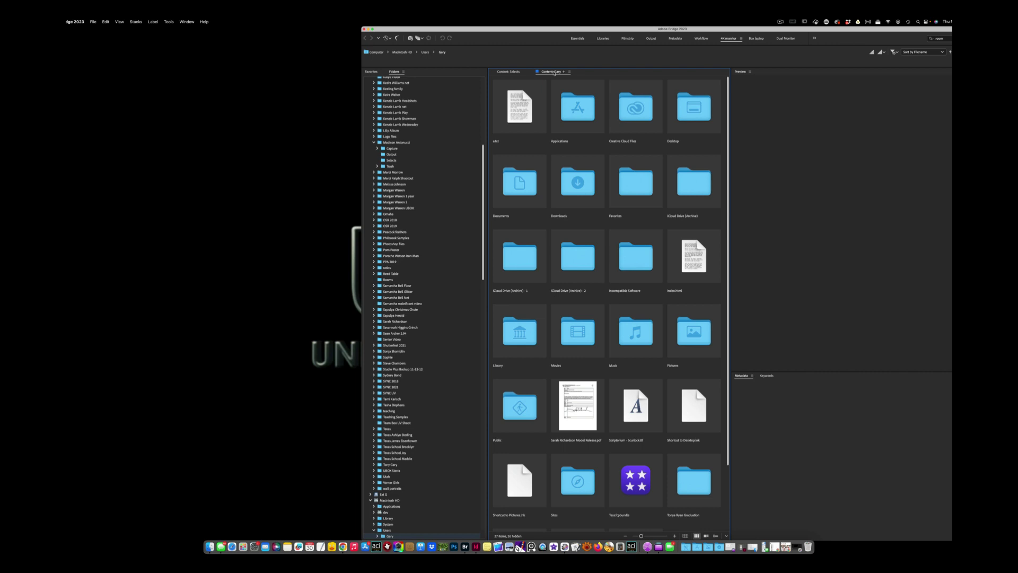
left_click(570, 72)
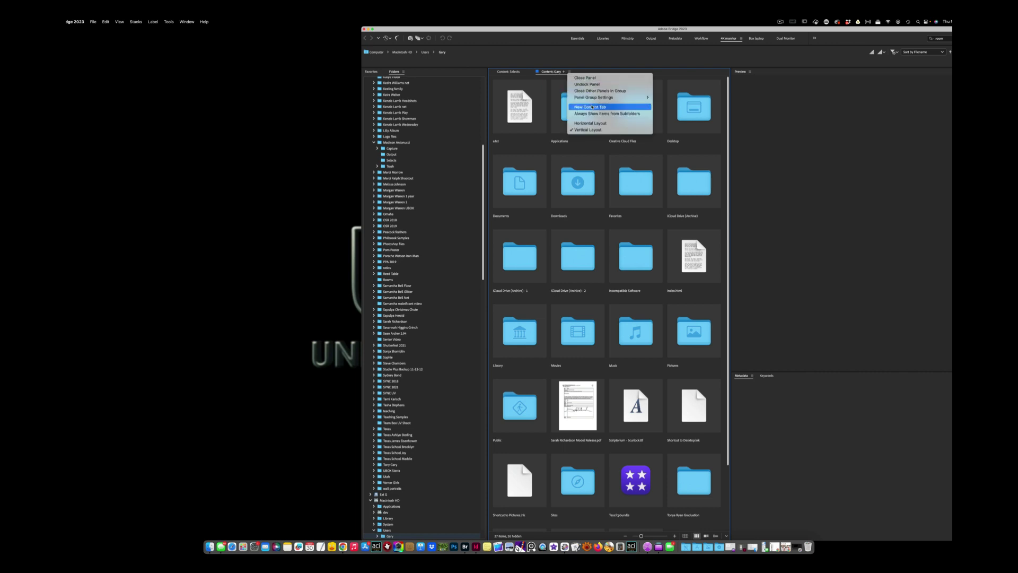
left_click(595, 107)
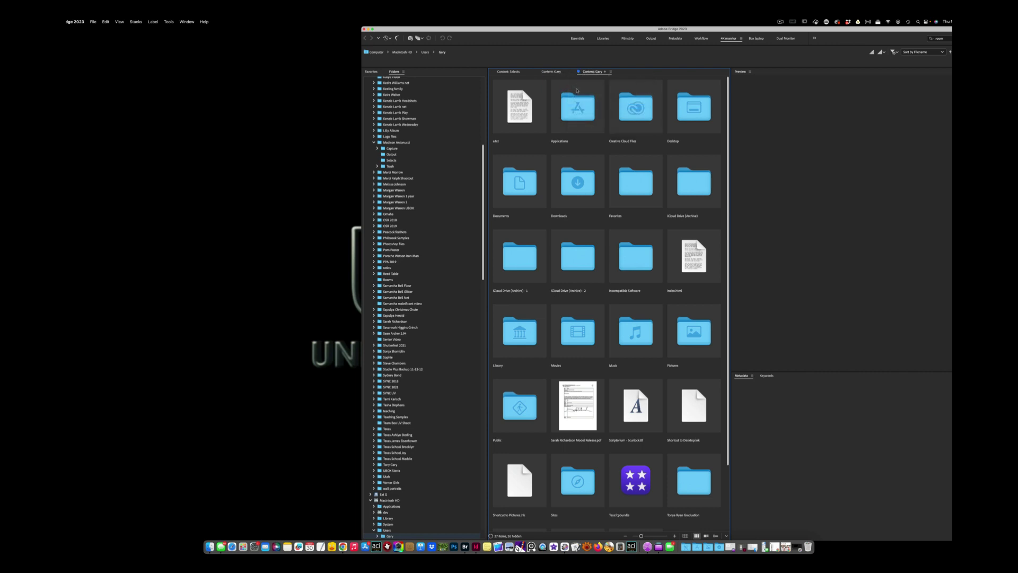
left_click(555, 73)
left_click(391, 154)
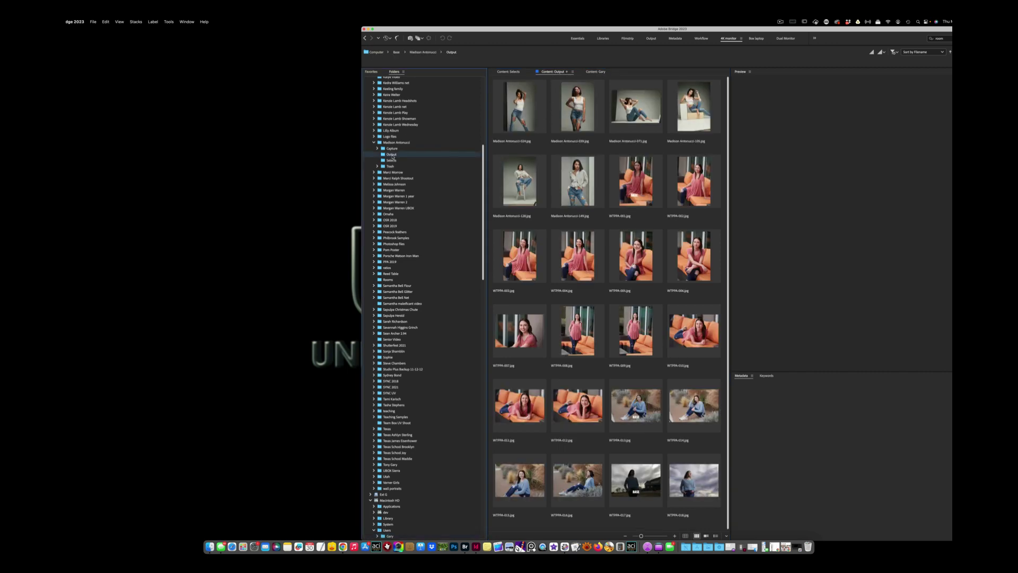
left_click(514, 72)
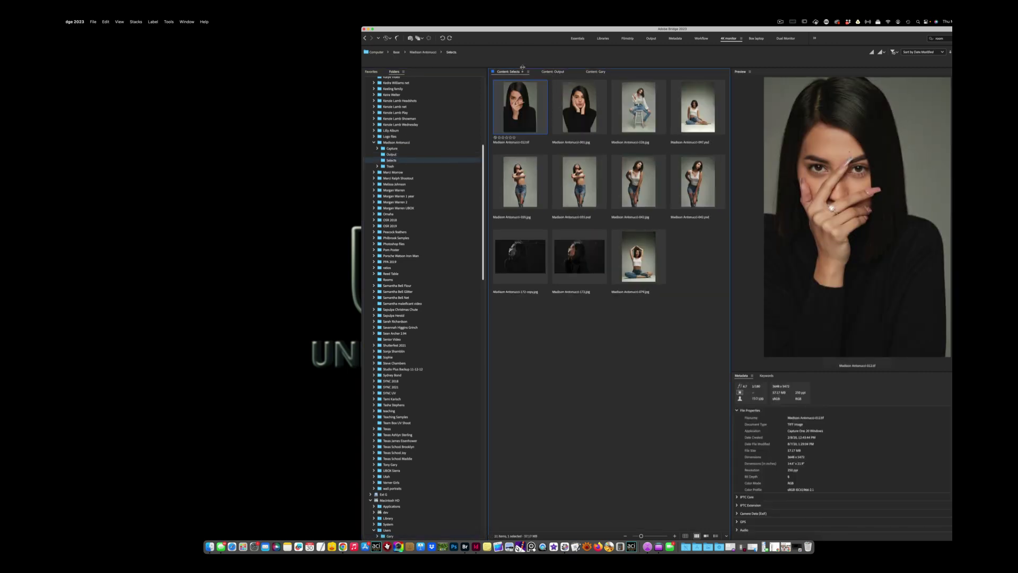
scroll(447, 148, "up", 5)
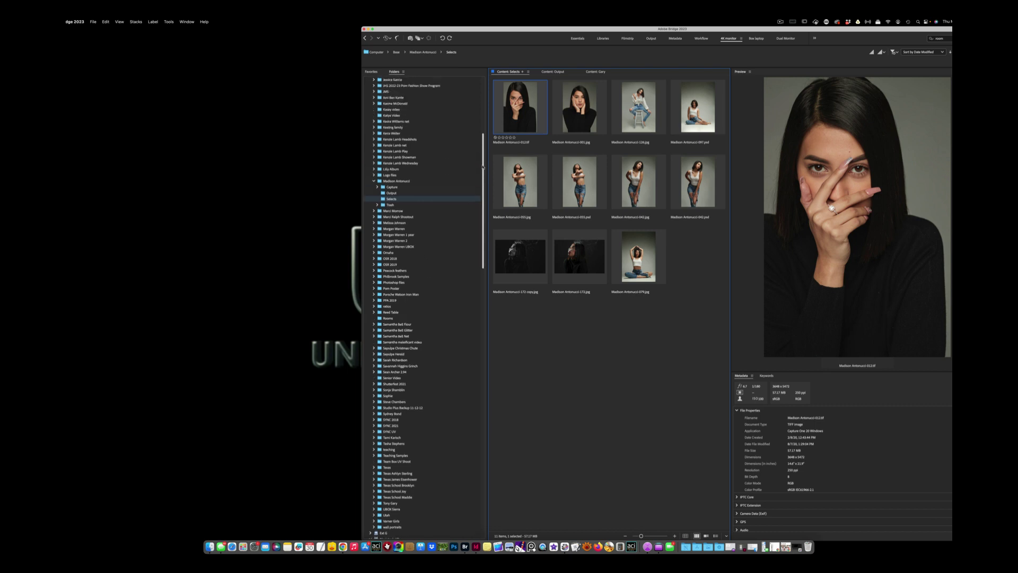
left_click(597, 73)
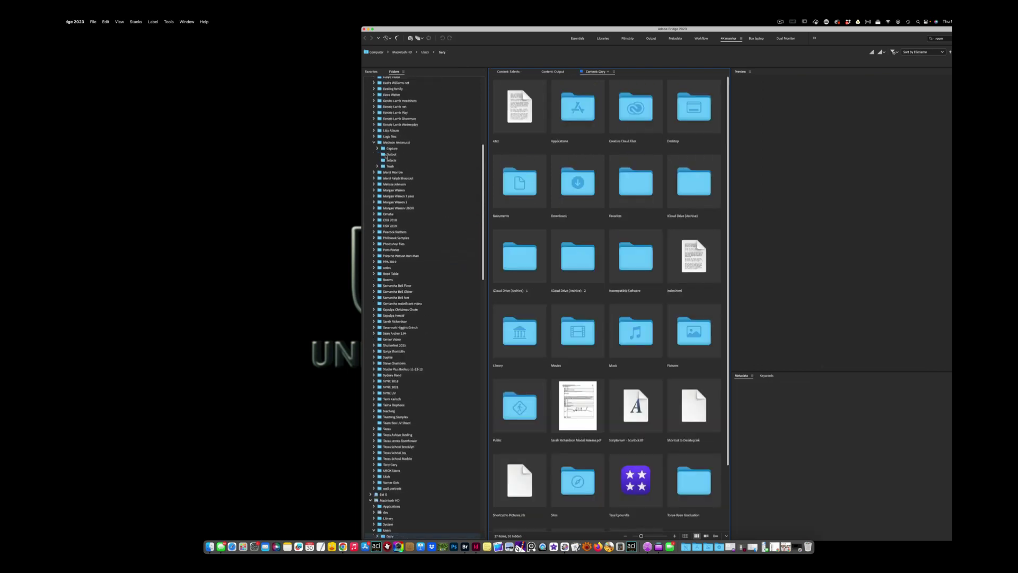
scroll(472, 145, "up", 6)
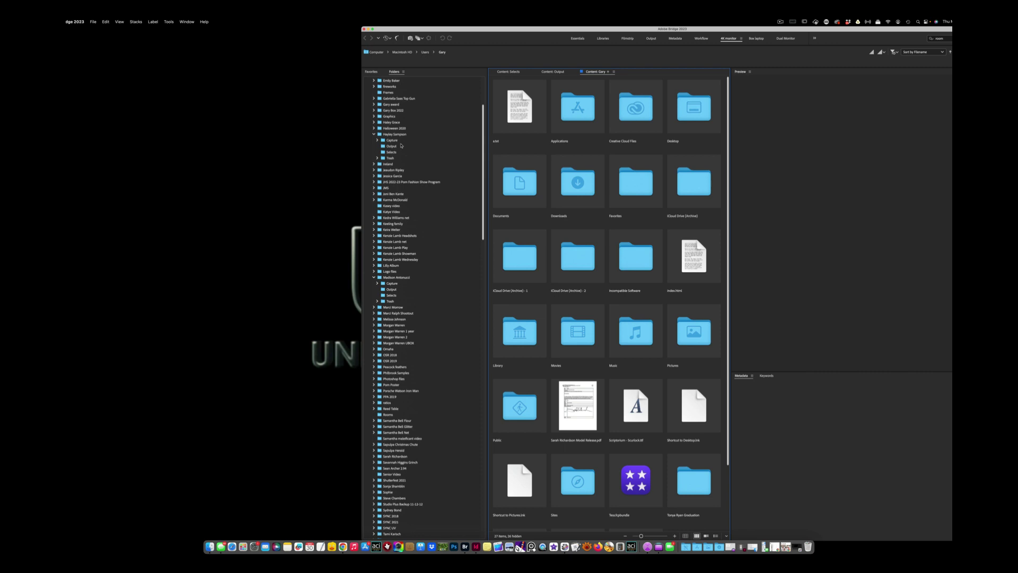
left_click(392, 147)
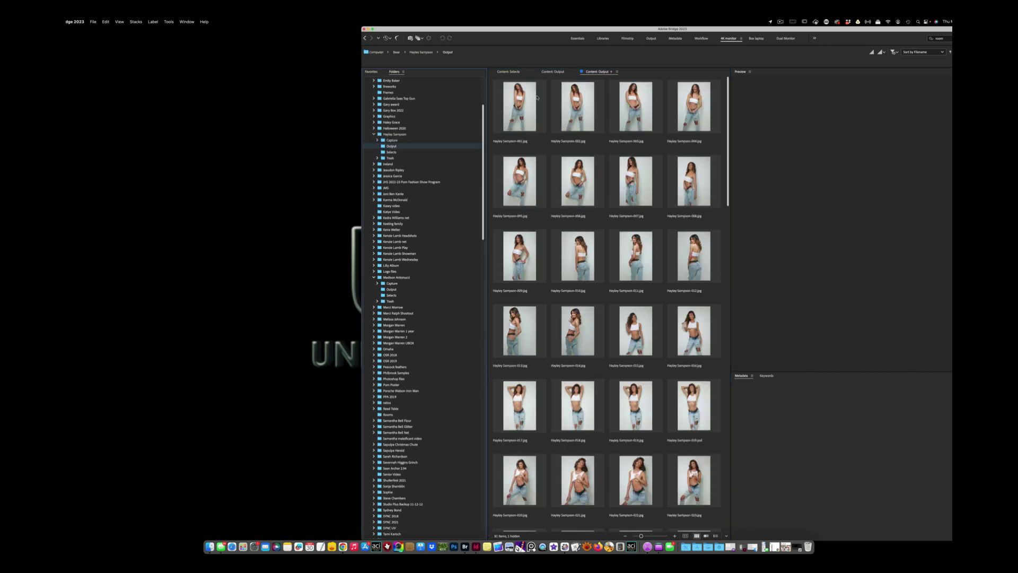
left_click(550, 75)
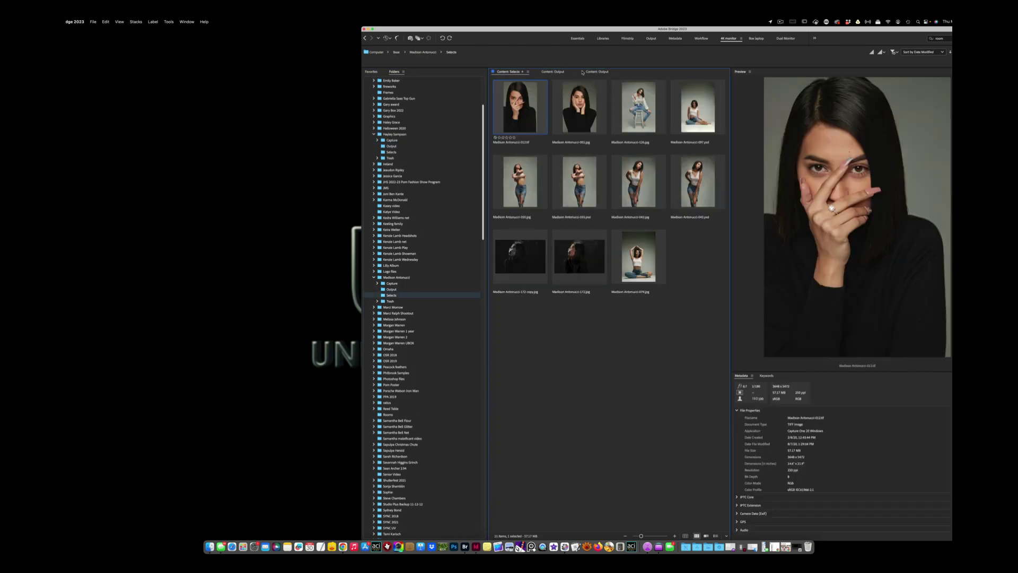
left_click(562, 72)
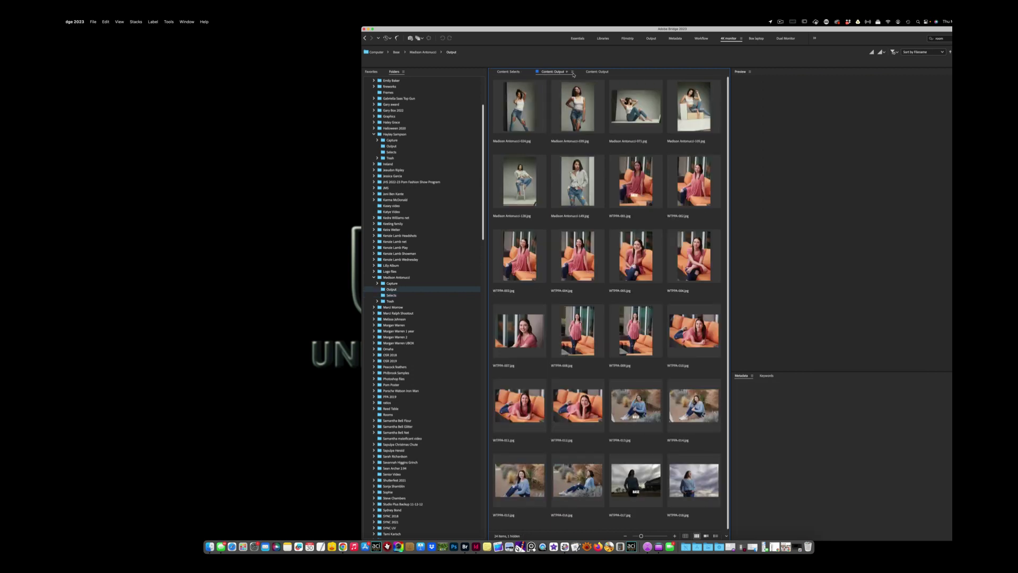
left_click(587, 78)
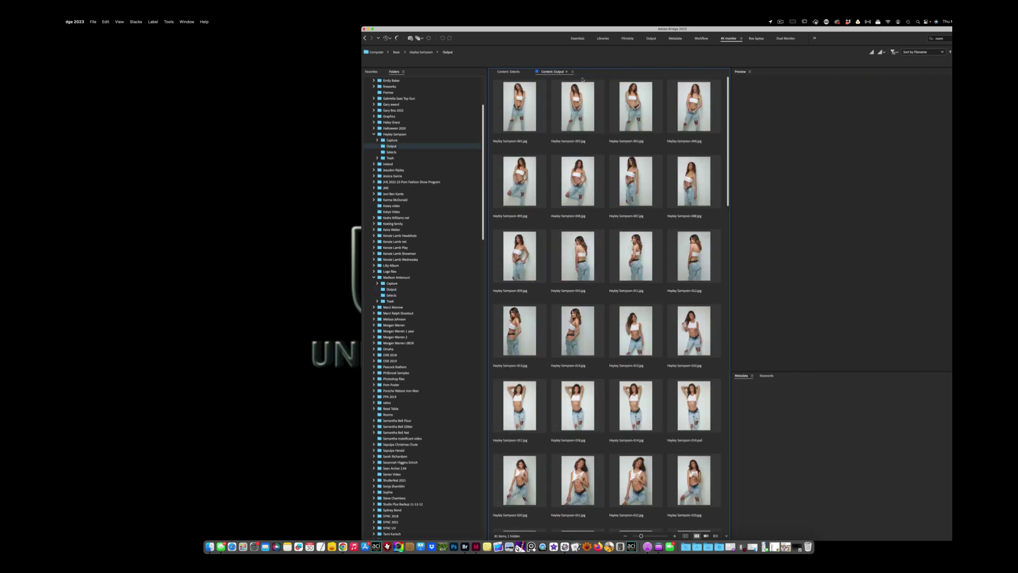
left_click(515, 71)
left_click(551, 74)
left_click(514, 71)
left_click(551, 73)
left_click(573, 72)
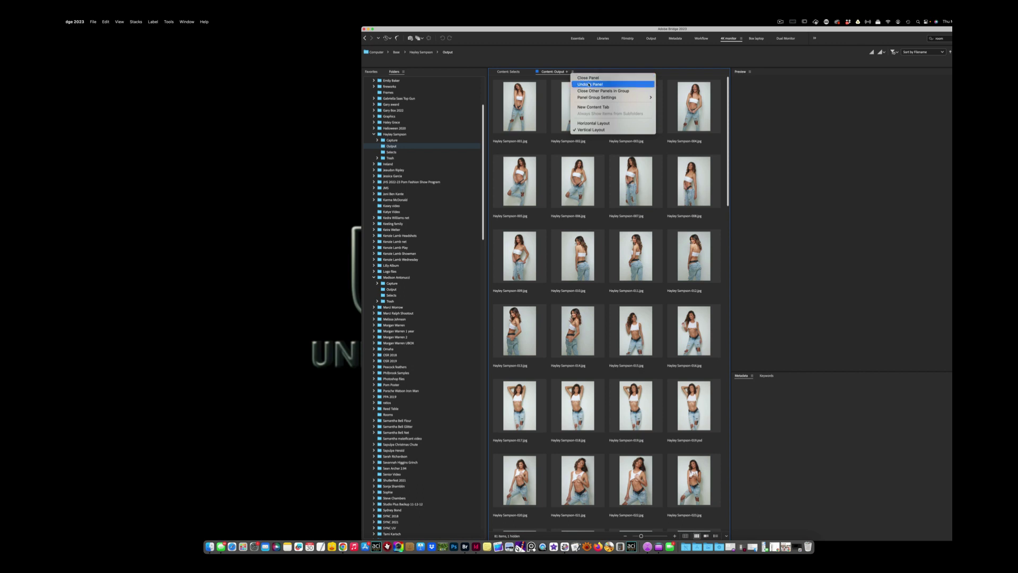
left_click(591, 85)
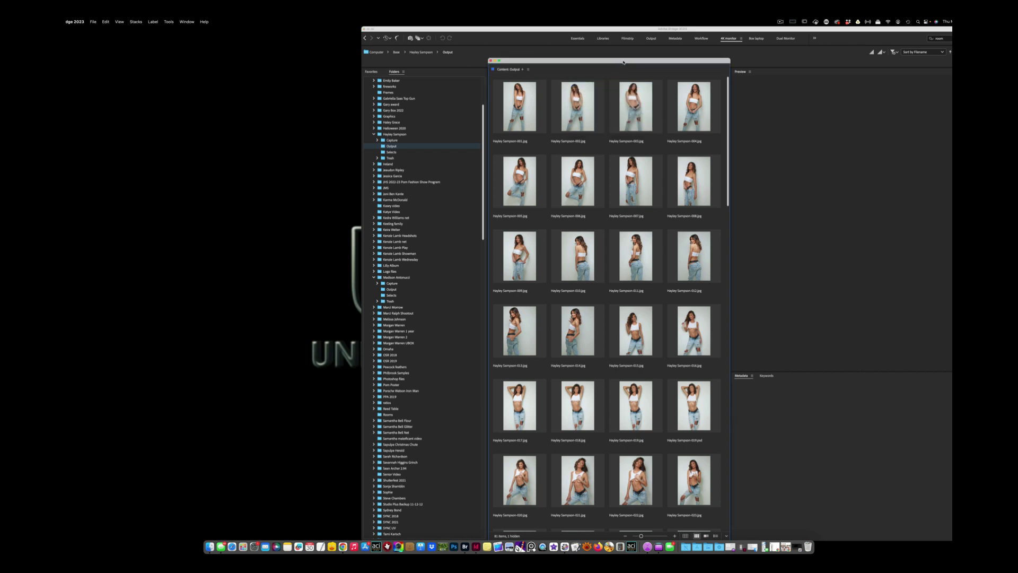
mouse_move(615, 66)
left_mouse_down()
mouse_move(195, 49)
mouse_move(216, 50)
left_mouse_up()
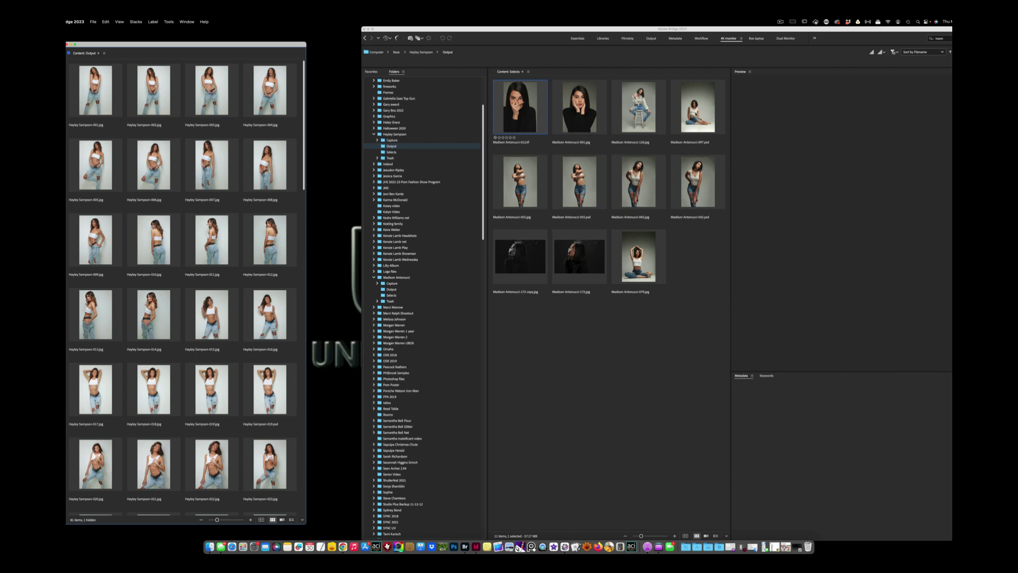
left_click(697, 107)
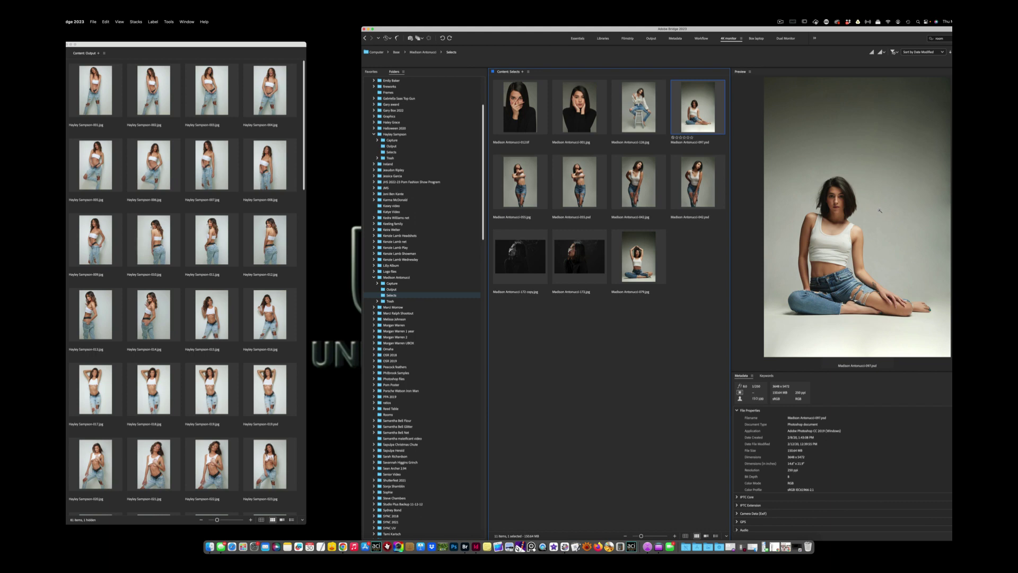
left_click(270, 314)
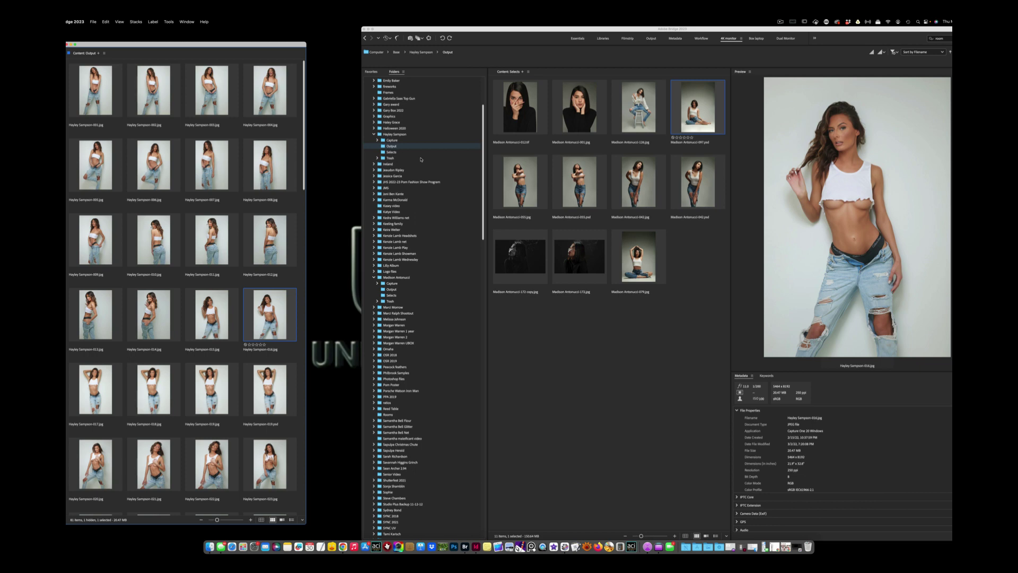
left_click(636, 338)
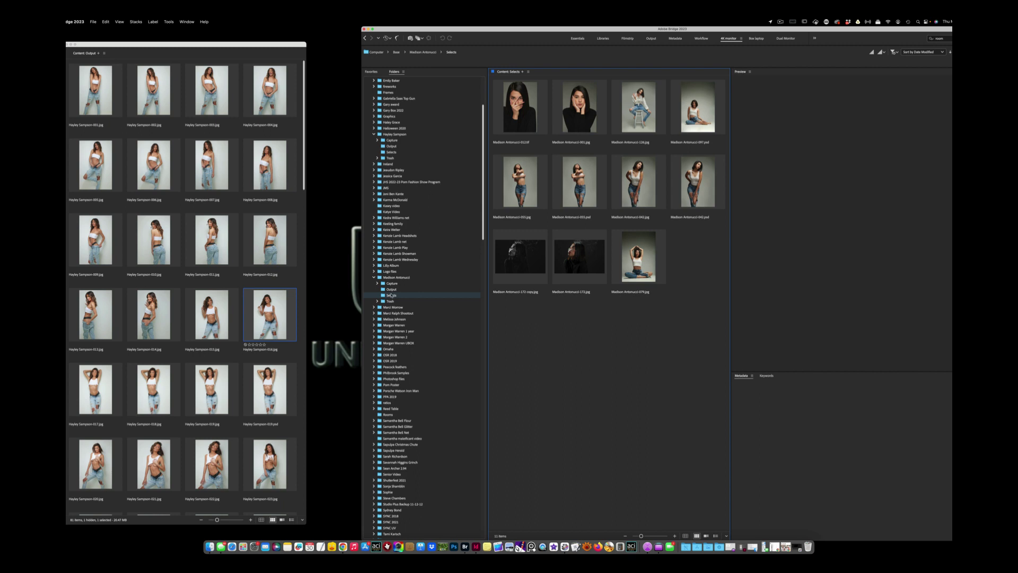
left_click(700, 181)
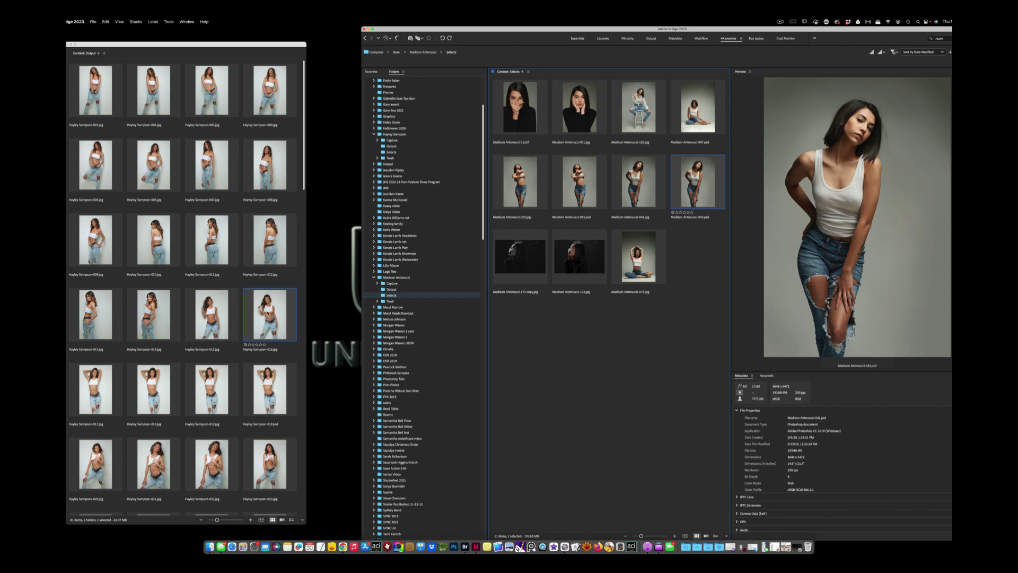
left_click_drag(270, 314, 596, 365)
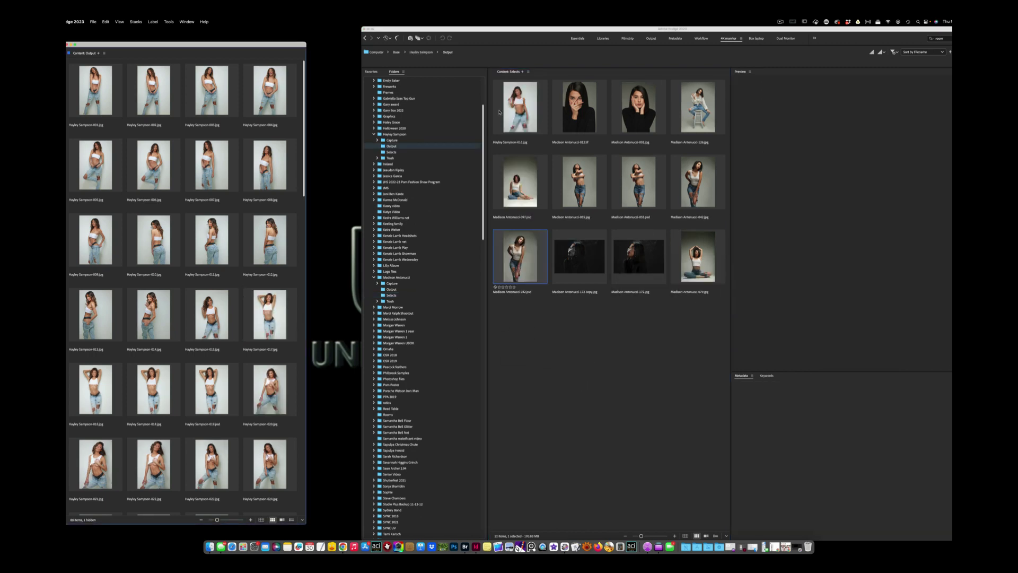
left_click_drag(522, 111, 275, 276)
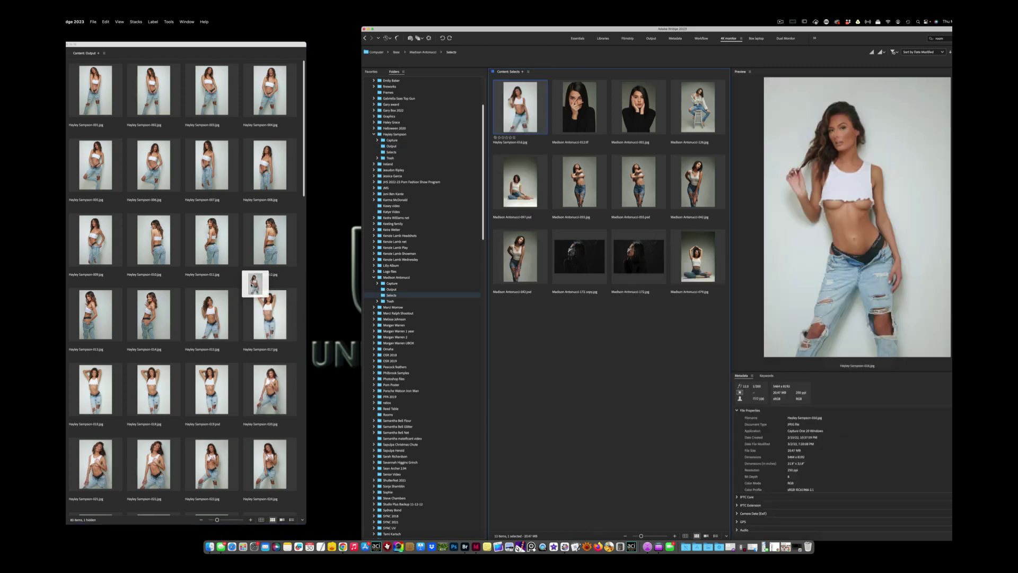